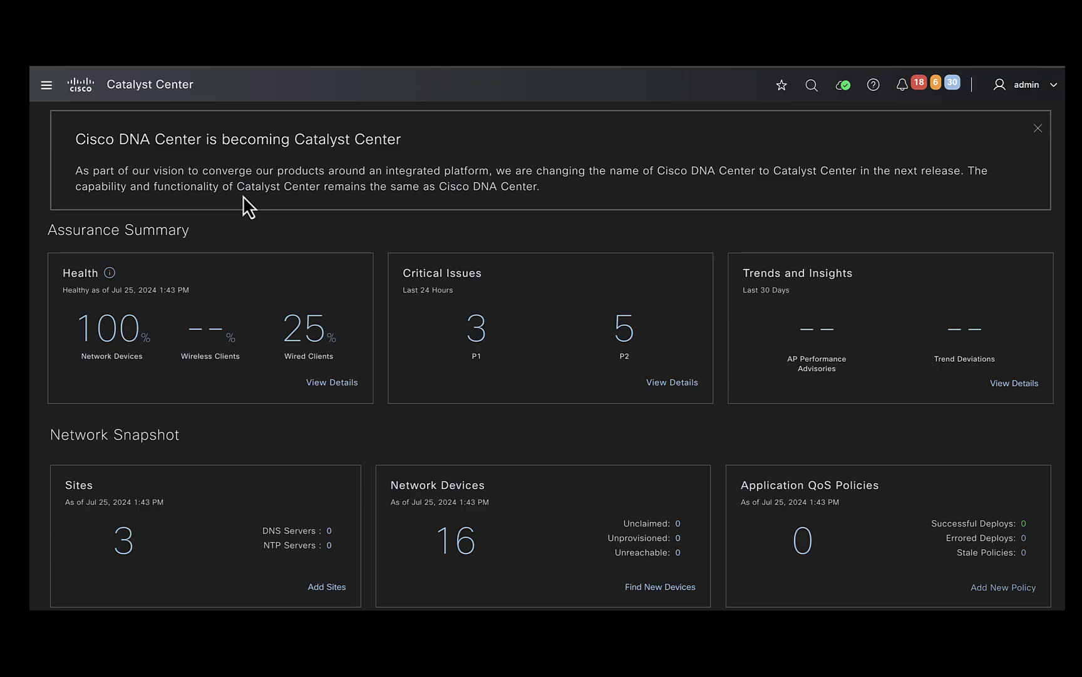
Open the Assurance PoE dashboard and scroll to its 5-device, 905W power charts.
{"action": "left_click", "coordinate": [46, 87]}
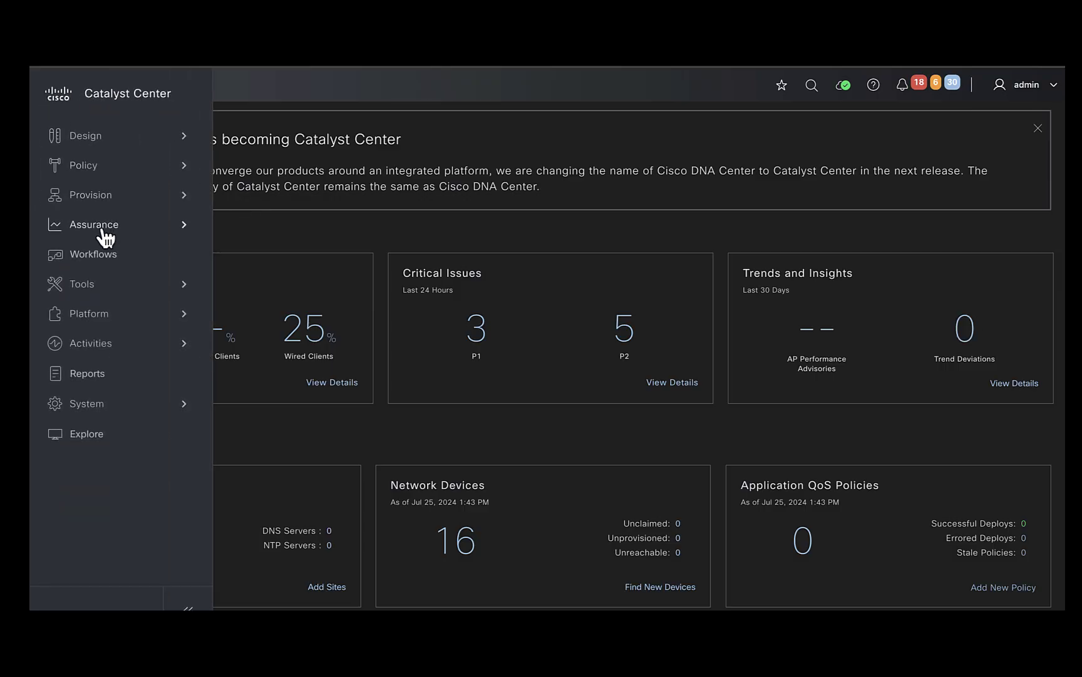
{"action": "mouse_move", "coordinate": [101, 234]}
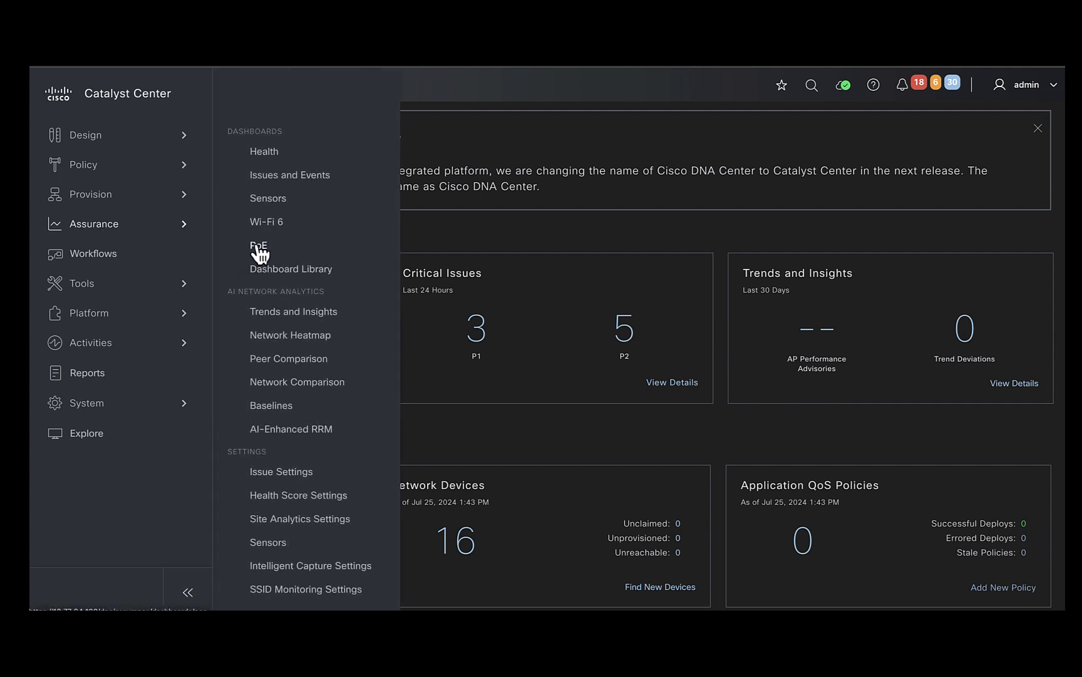
{"action": "left_click", "coordinate": [257, 245]}
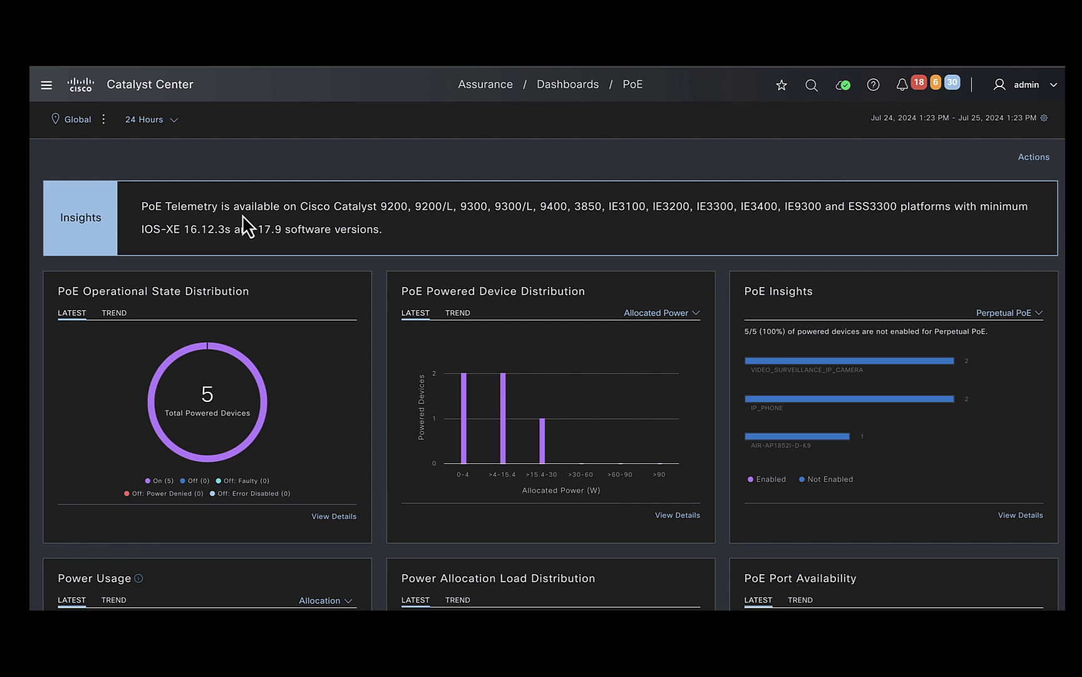
{"action": "scroll", "coordinate": [243, 215], "scroll_direction": "down", "scroll_amount": 2}
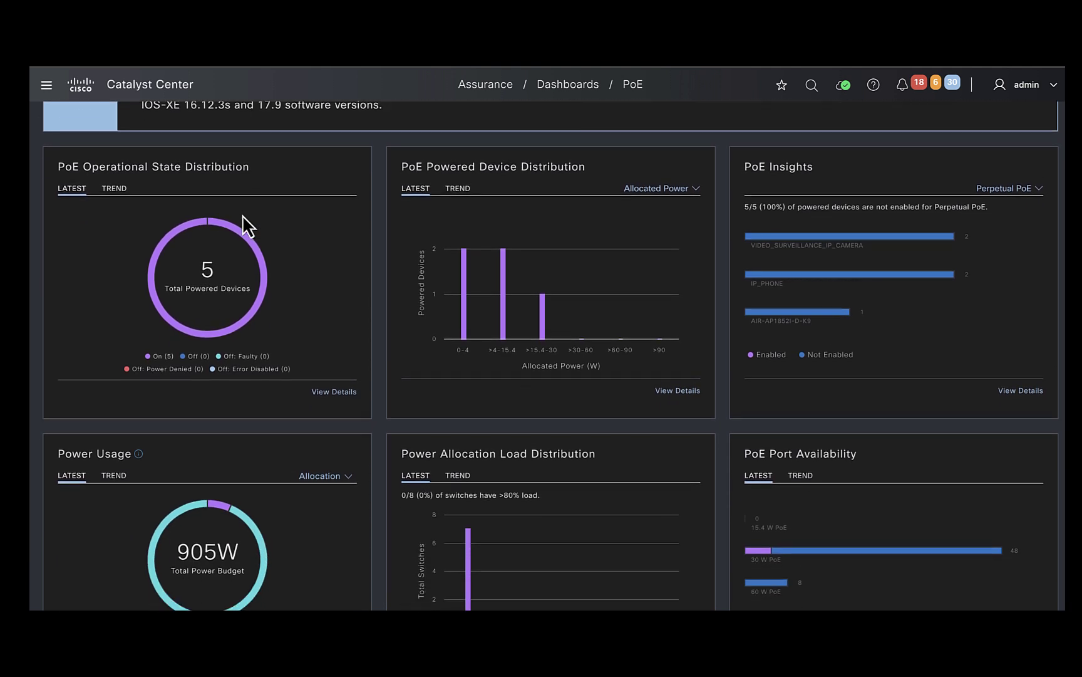
{"action": "scroll", "coordinate": [243, 215], "scroll_direction": "down", "scroll_amount": 1}
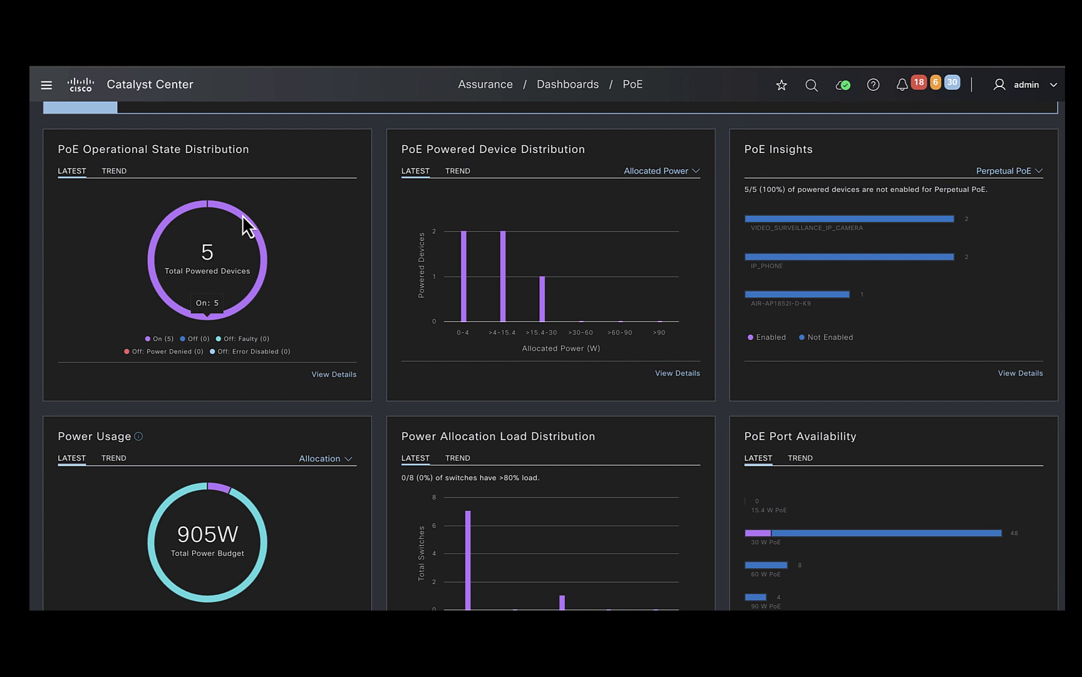
Filter PoE operational state details to On and browse the five powered devices in the PD Table.
{"action": "left_click", "coordinate": [354, 376]}
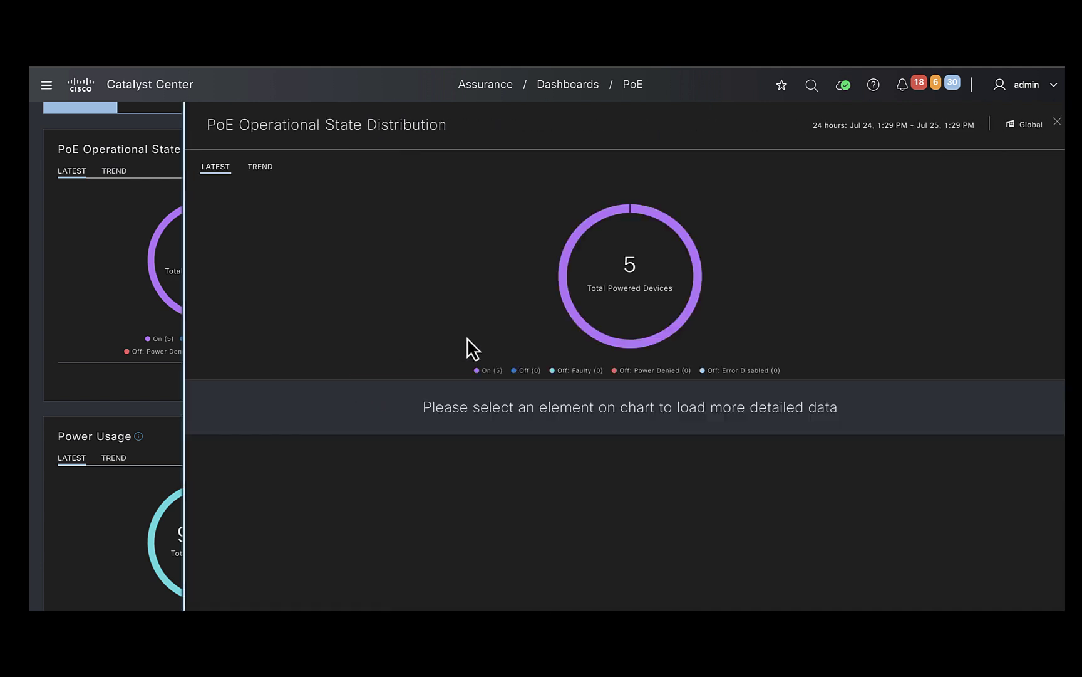
{"action": "left_click", "coordinate": [592, 344]}
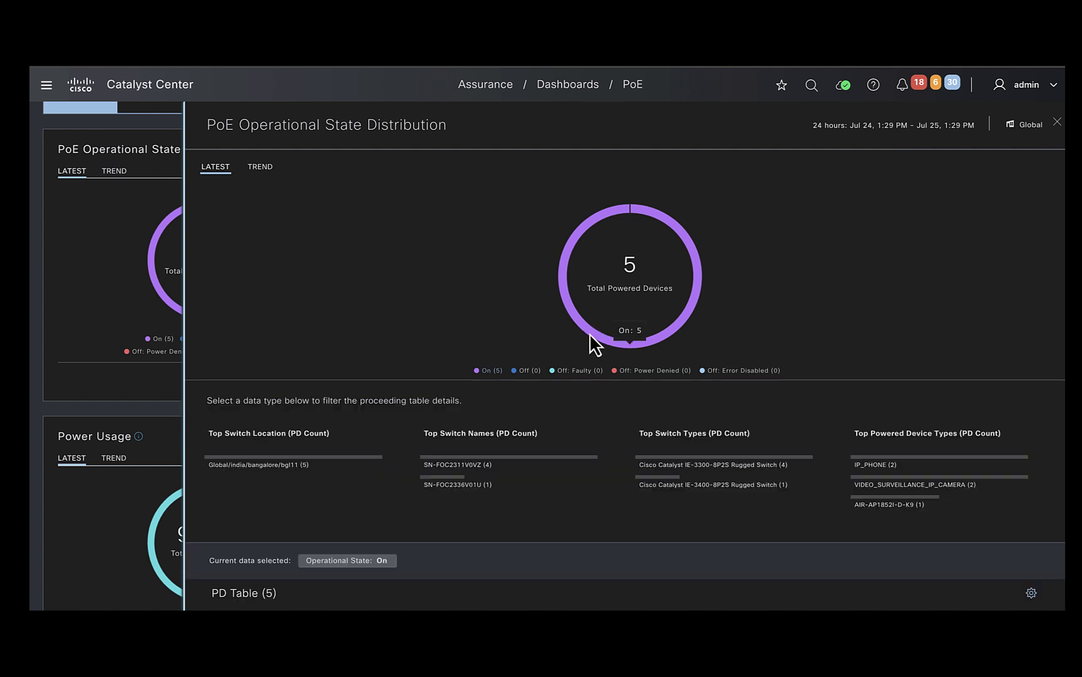
{"action": "scroll", "coordinate": [589, 334], "scroll_direction": "down", "scroll_amount": 5}
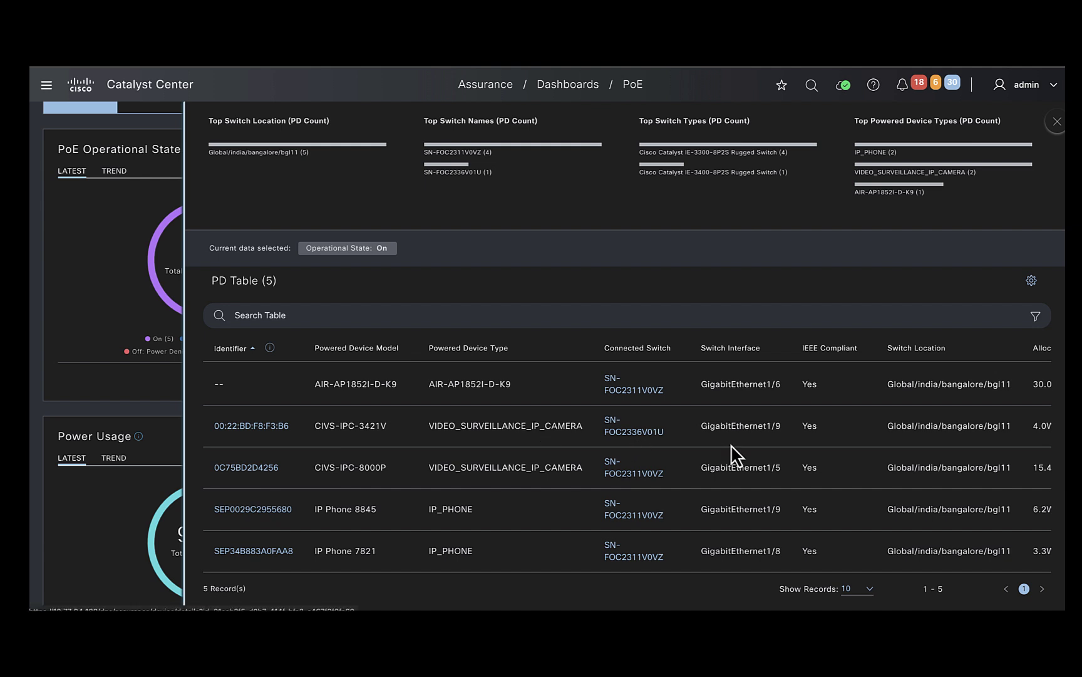
{"action": "scroll", "coordinate": [1031, 470], "scroll_direction": "right", "scroll_amount": 3}
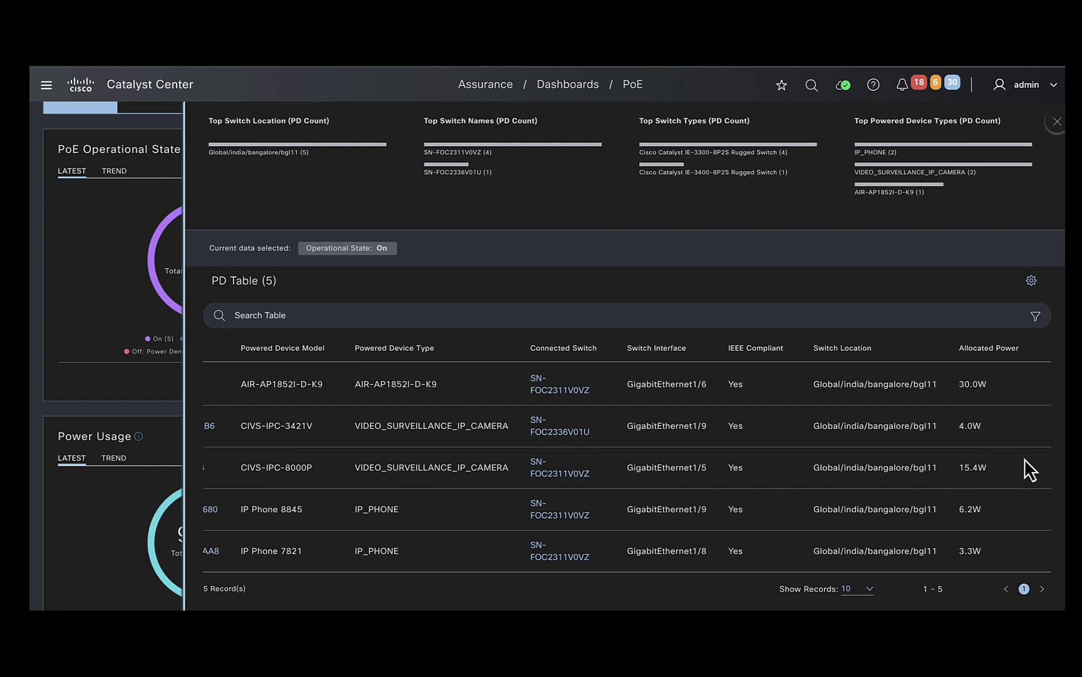
{"action": "scroll", "coordinate": [1031, 469], "scroll_direction": "up", "scroll_amount": 5}
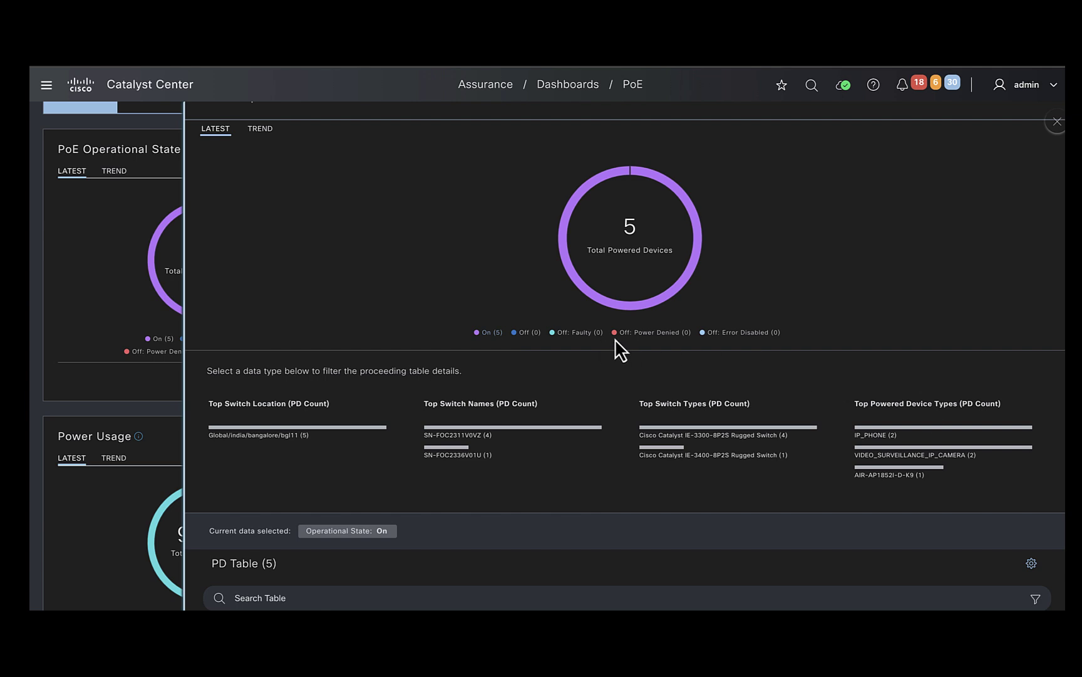
{"action": "mouse_move", "coordinate": [659, 300]}
{"action": "scroll", "coordinate": [643, 307], "scroll_direction": "down", "scroll_amount": 5}
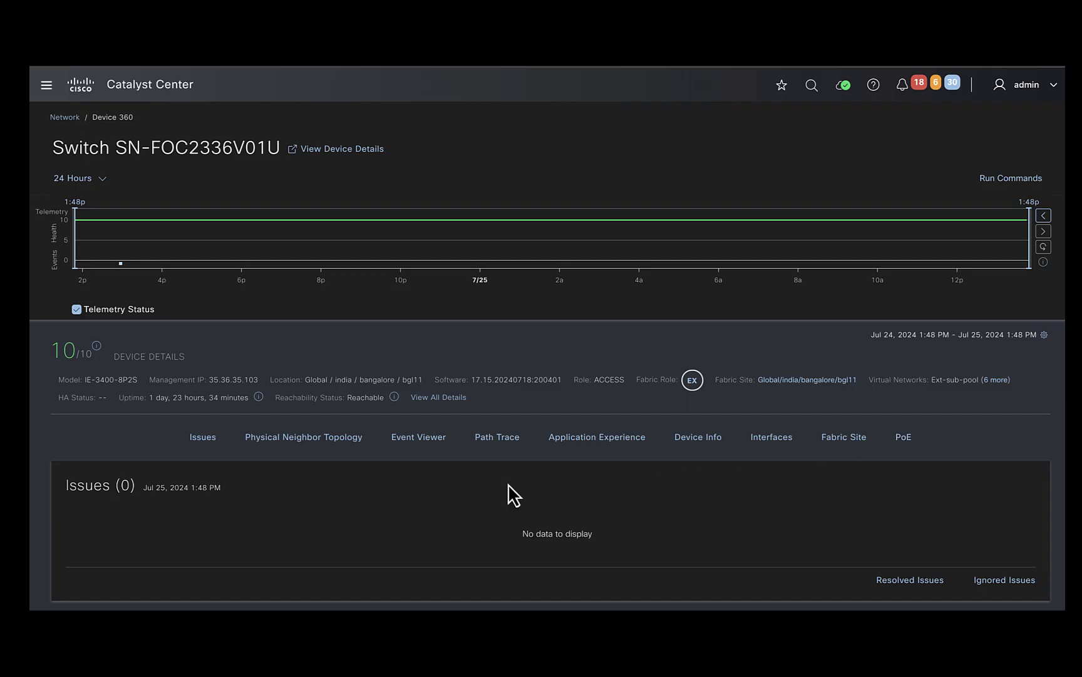
Show switch SN-FOC2336V01U's Device 360 PoE data down to the GigabitEthernet1/9 interface.
{"action": "left_click", "coordinate": [908, 441]}
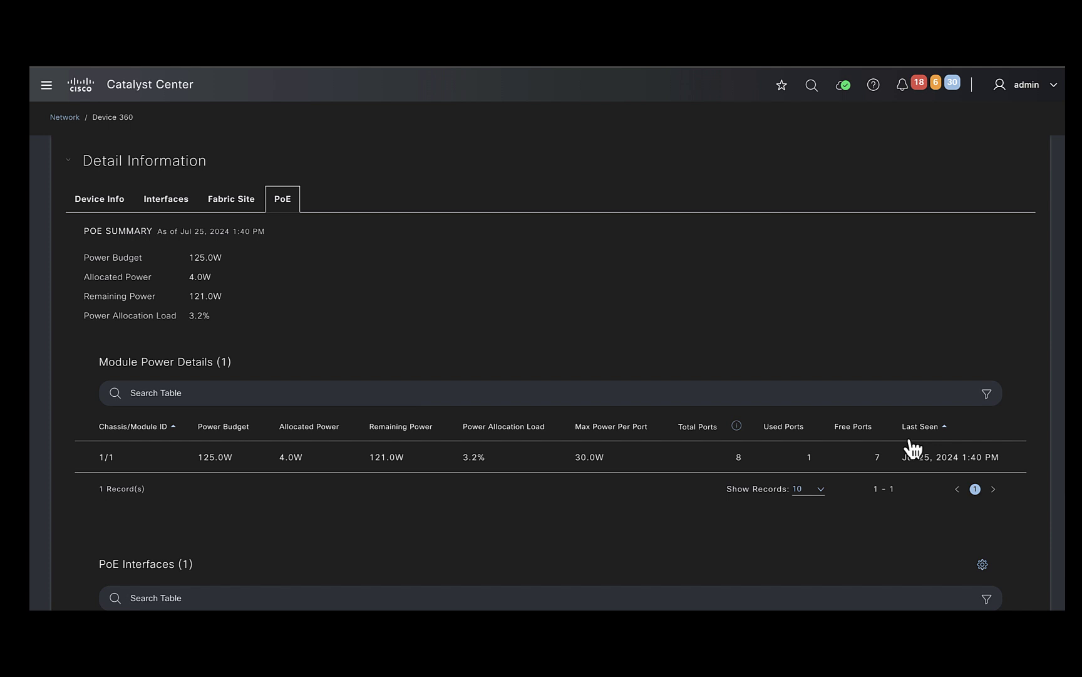
{"action": "scroll", "coordinate": [791, 481], "scroll_direction": "down", "scroll_amount": 3}
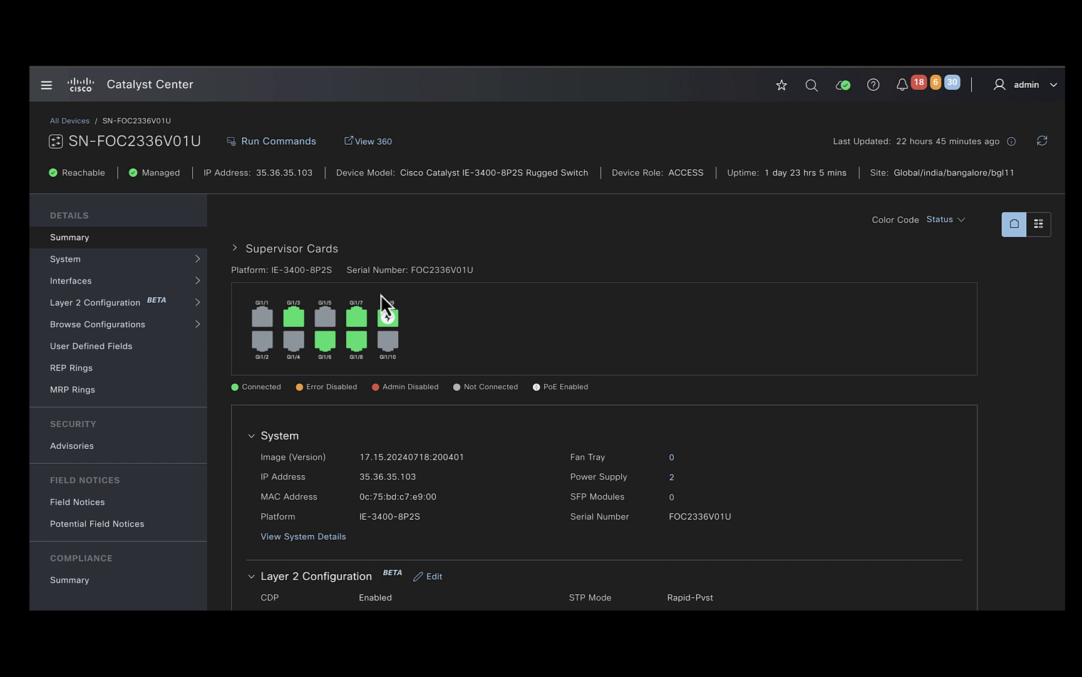
View port GigabitEthernet1/9's detail page and its available actions.
{"action": "left_click", "coordinate": [390, 320]}
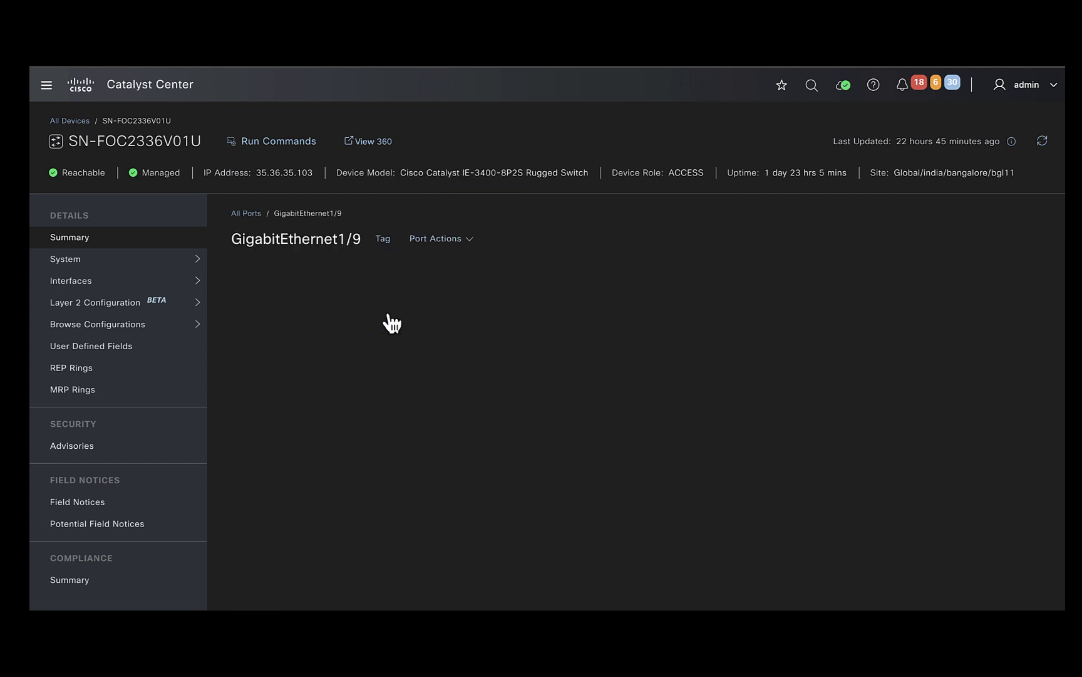
{"action": "left_click", "coordinate": [442, 279]}
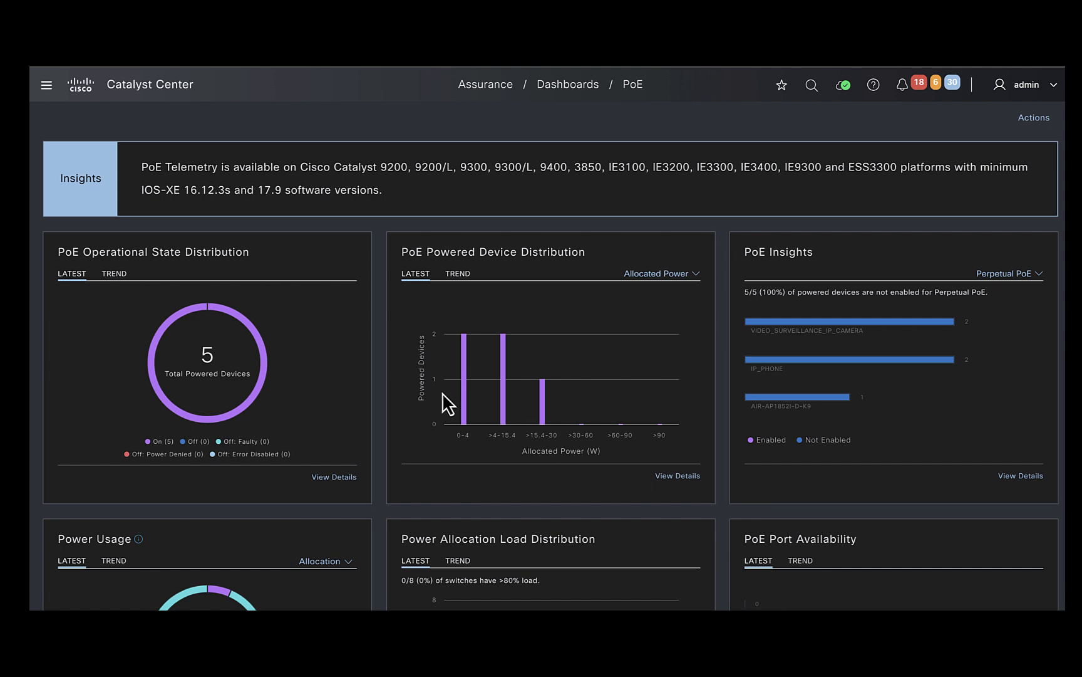
Review the other PoE insight categories without changing them, then scroll down the dashboard.
{"action": "mouse_move", "coordinate": [975, 356]}
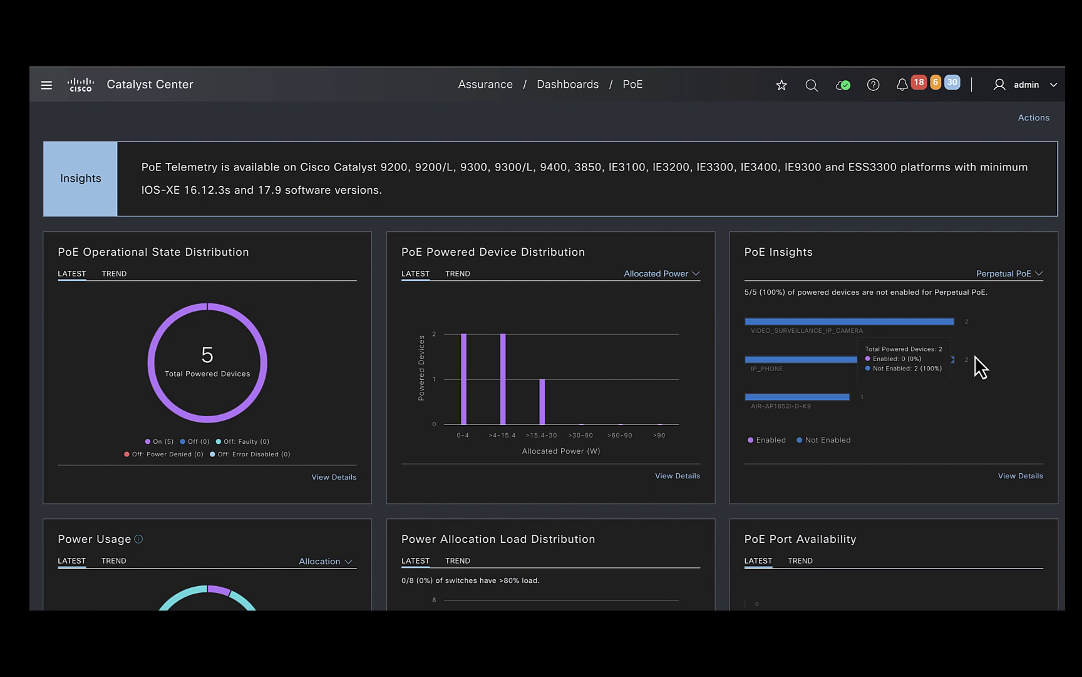
{"action": "left_click", "coordinate": [1008, 277]}
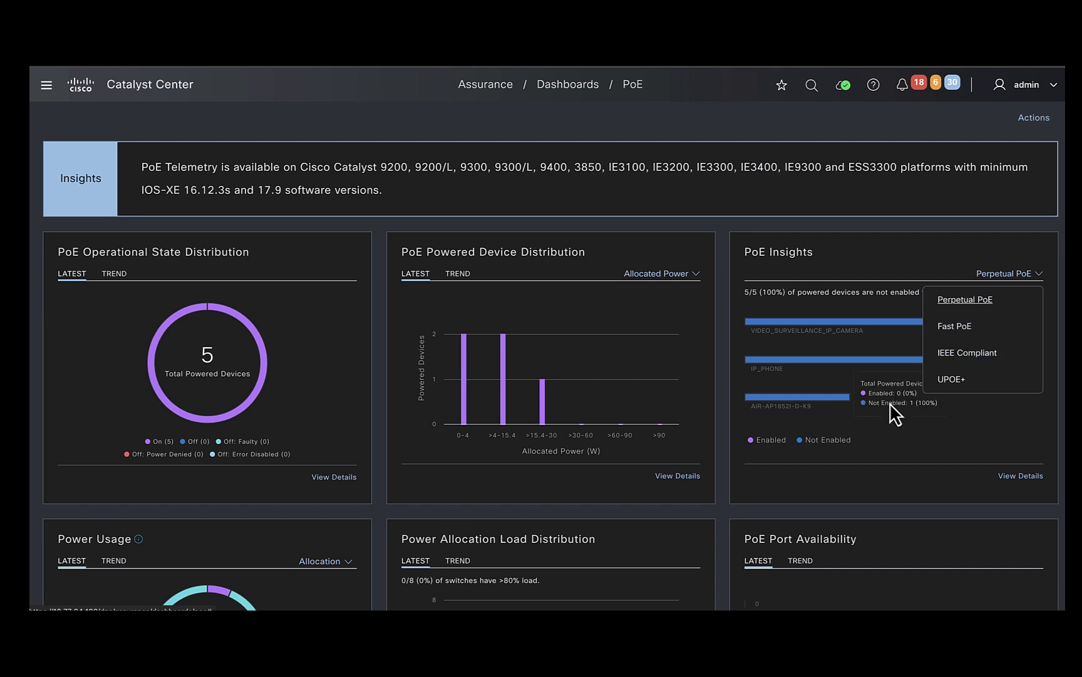
{"action": "left_click", "coordinate": [893, 456]}
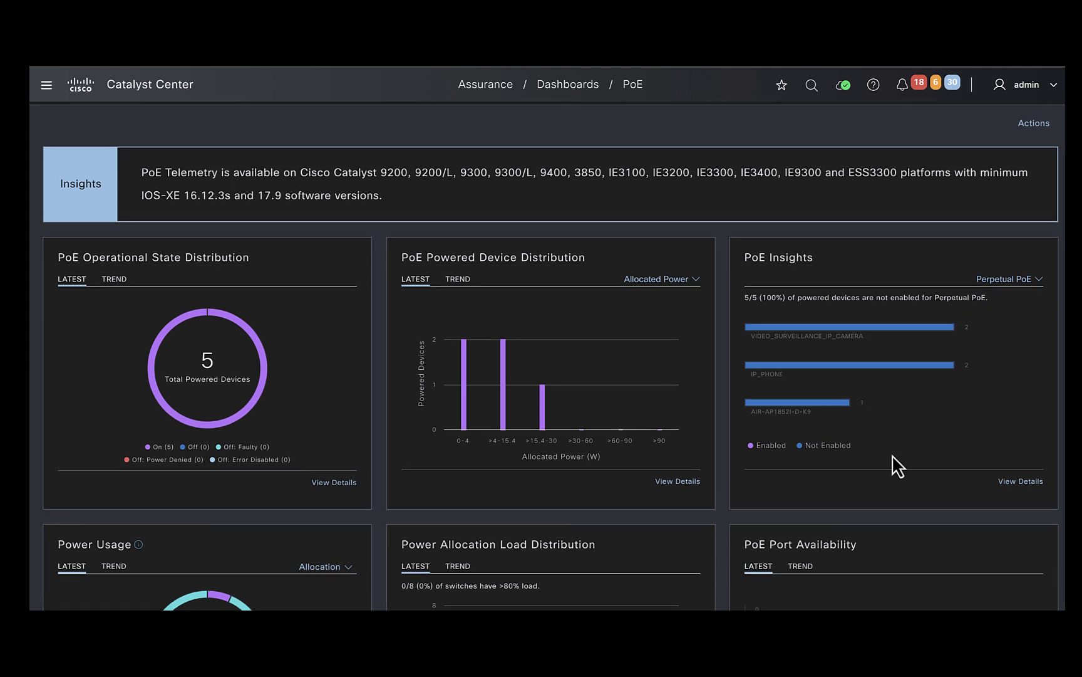
{"action": "scroll", "coordinate": [892, 456], "scroll_direction": "down", "scroll_amount": 3}
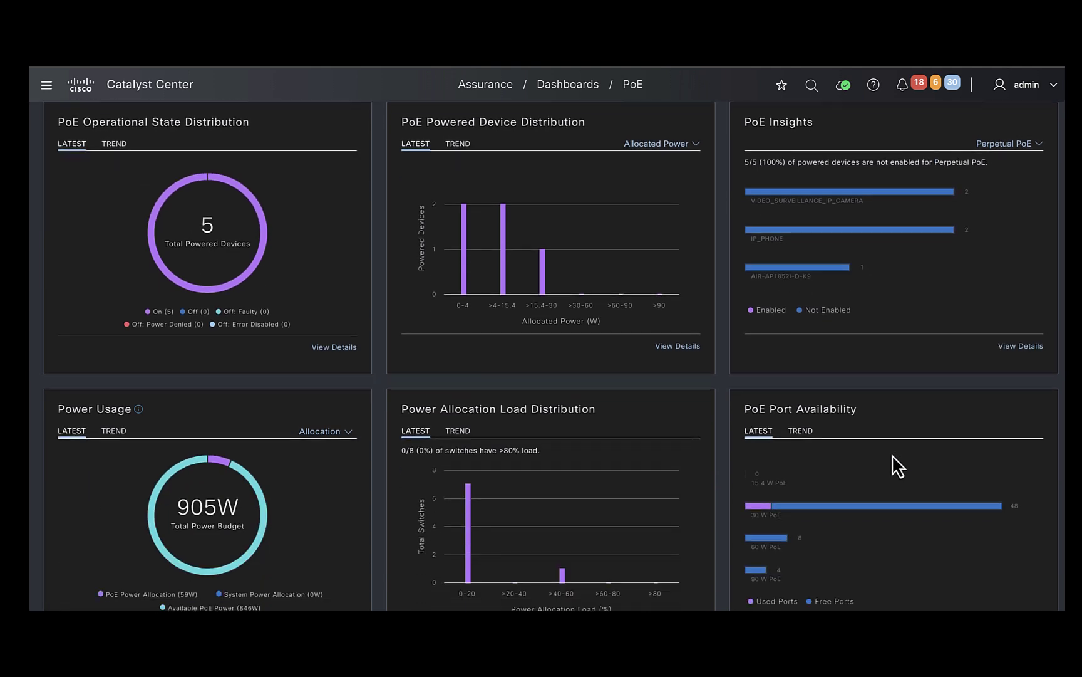
{"action": "scroll", "coordinate": [892, 455], "scroll_direction": "down", "scroll_amount": 2}
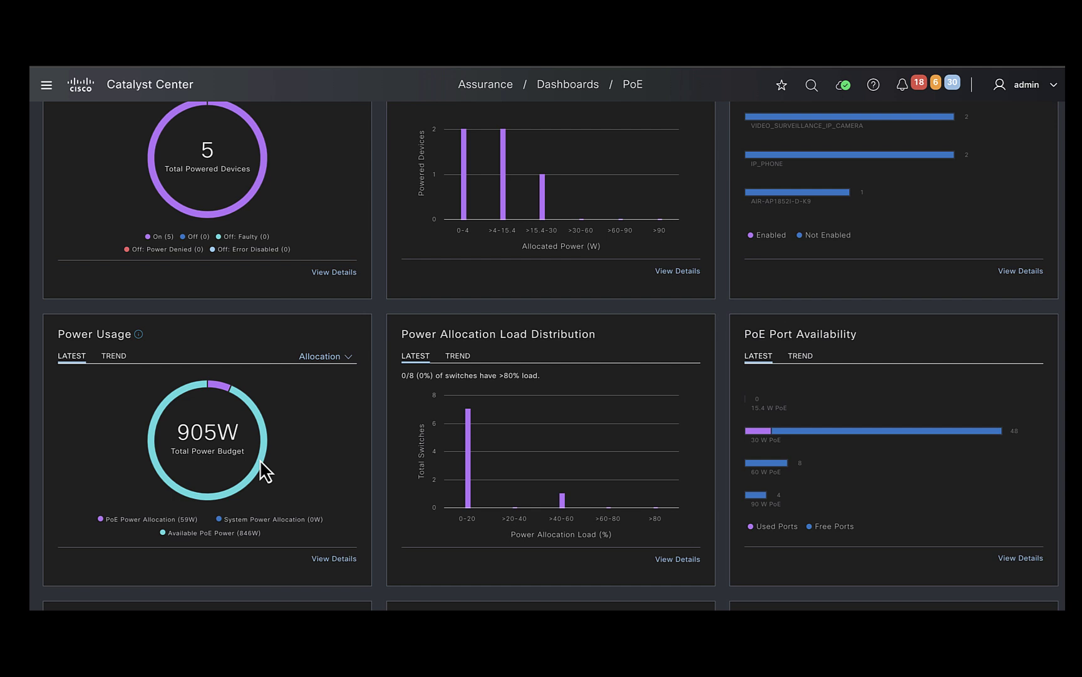
Check load distribution, then list the switch with 8 free 60 W PoE ports in Port Availability.
{"action": "left_click", "coordinate": [687, 560]}
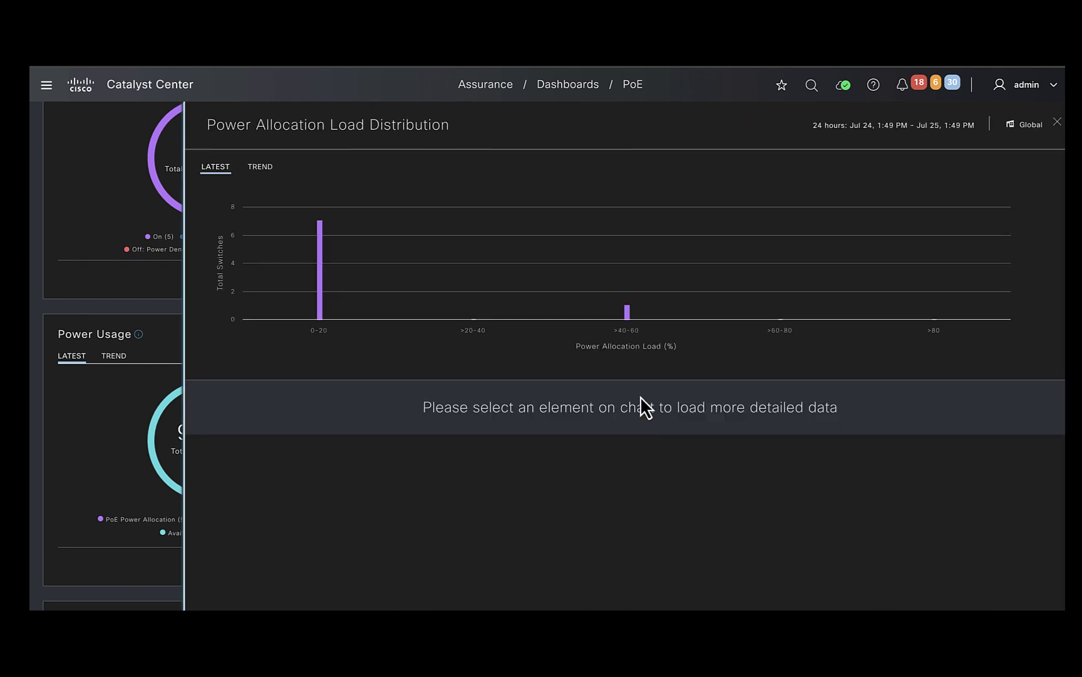
{"action": "left_click", "coordinate": [1056, 122]}
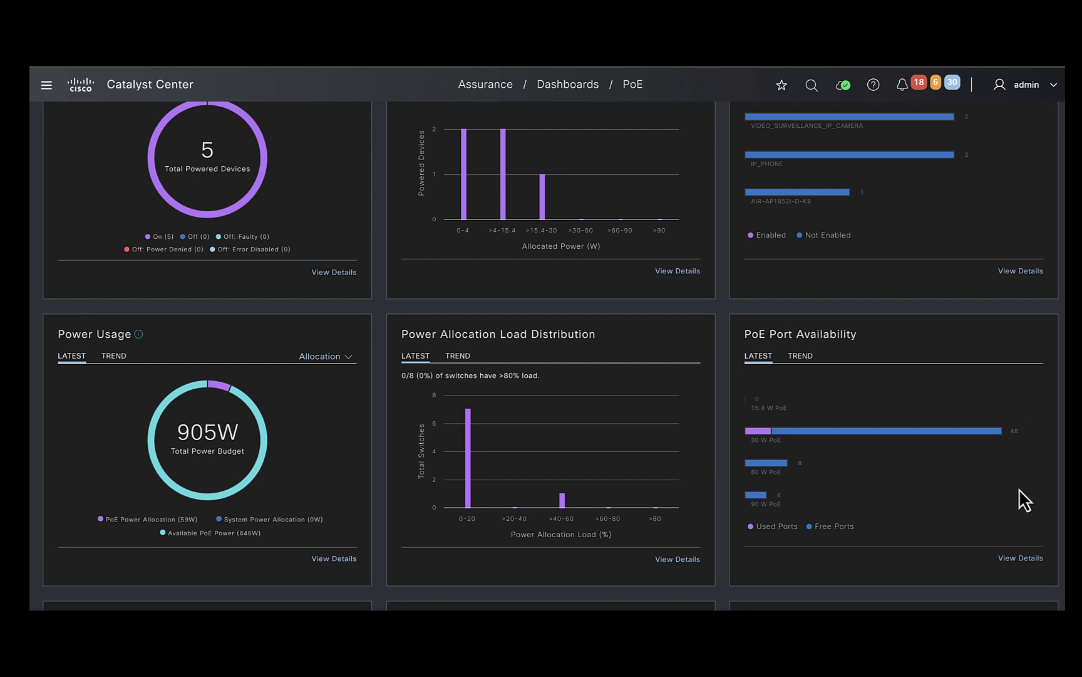
{"action": "left_click", "coordinate": [1035, 564]}
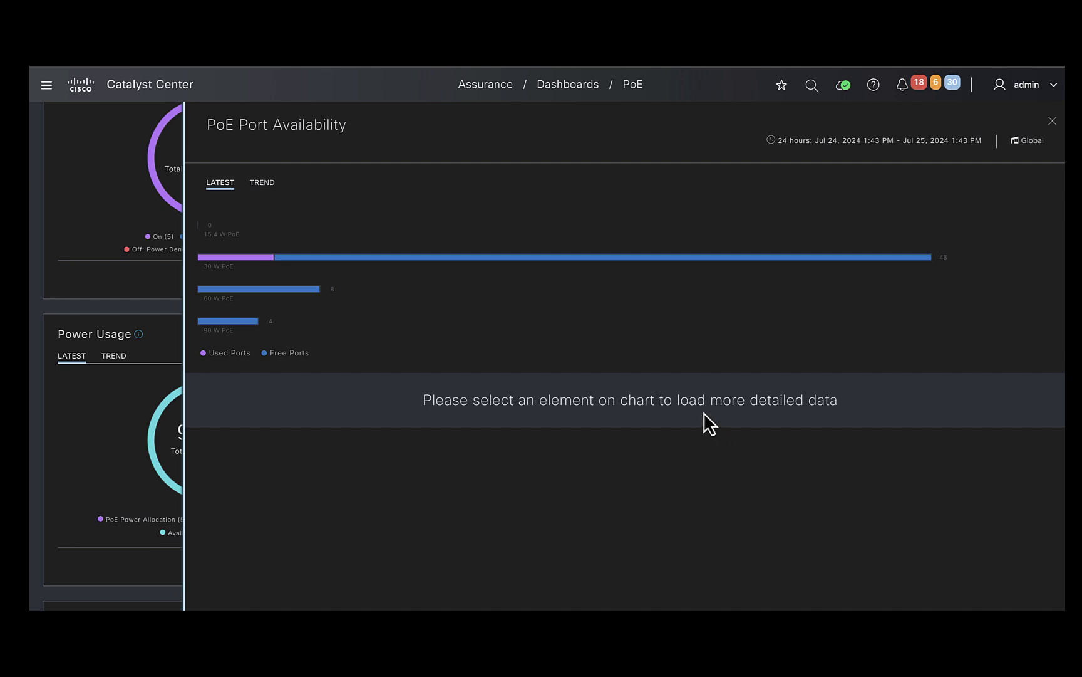
{"action": "left_click", "coordinate": [306, 290]}
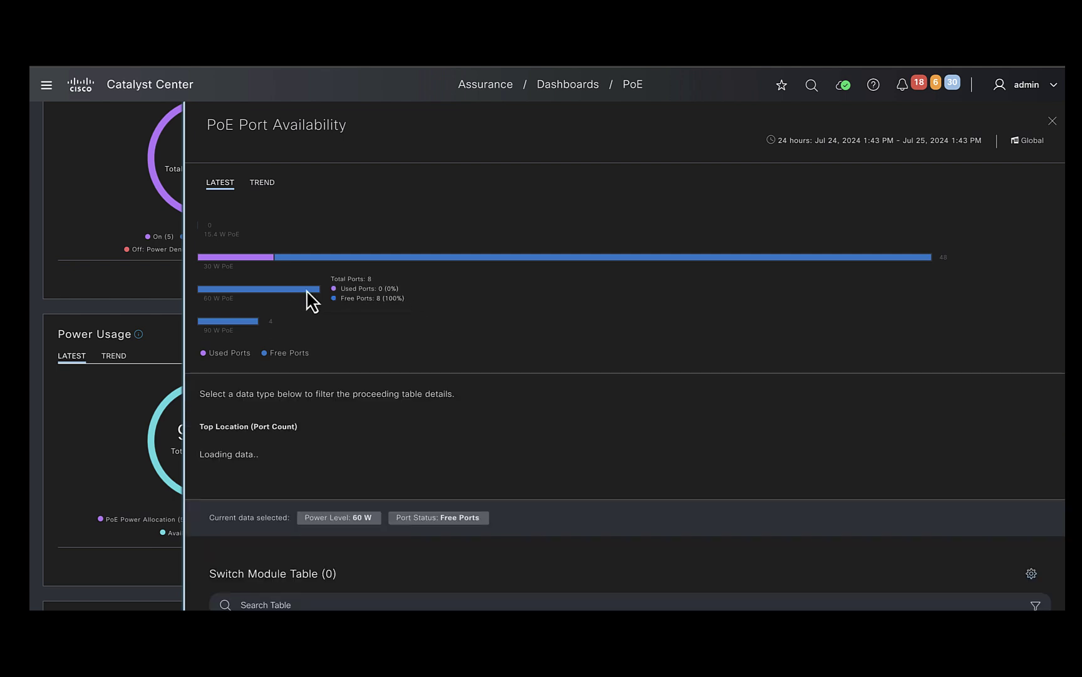
{"action": "scroll", "coordinate": [451, 375], "scroll_direction": "down", "scroll_amount": 2}
{"action": "scroll", "coordinate": [451, 376], "scroll_direction": "down", "scroll_amount": 2}
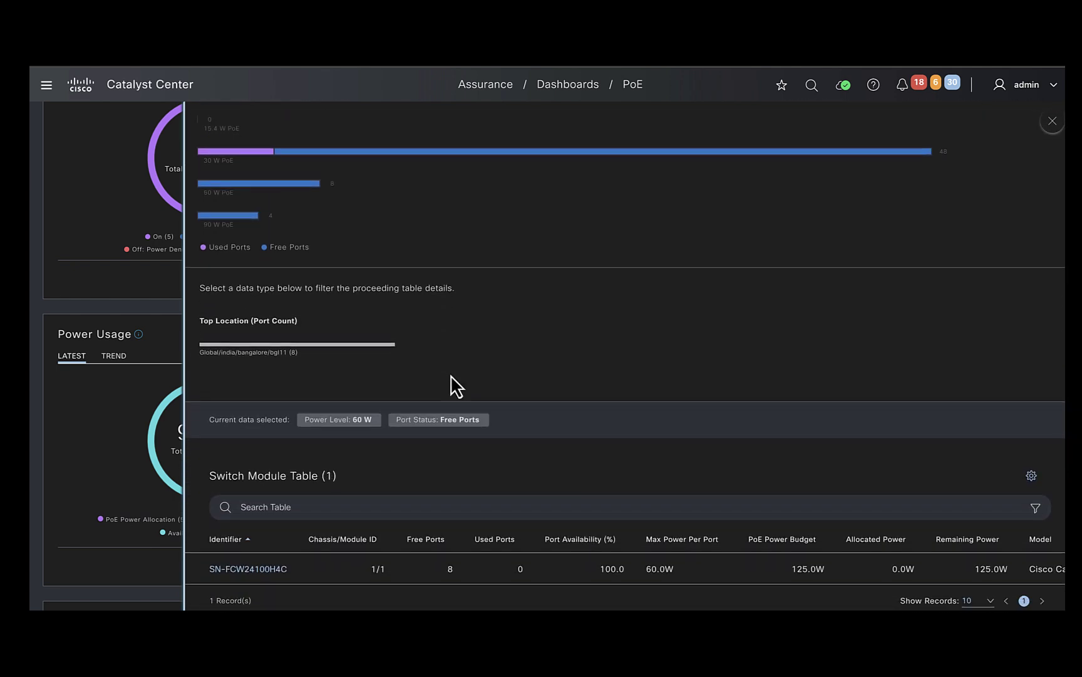
{"action": "scroll", "coordinate": [657, 567], "scroll_direction": "right", "scroll_amount": 3}
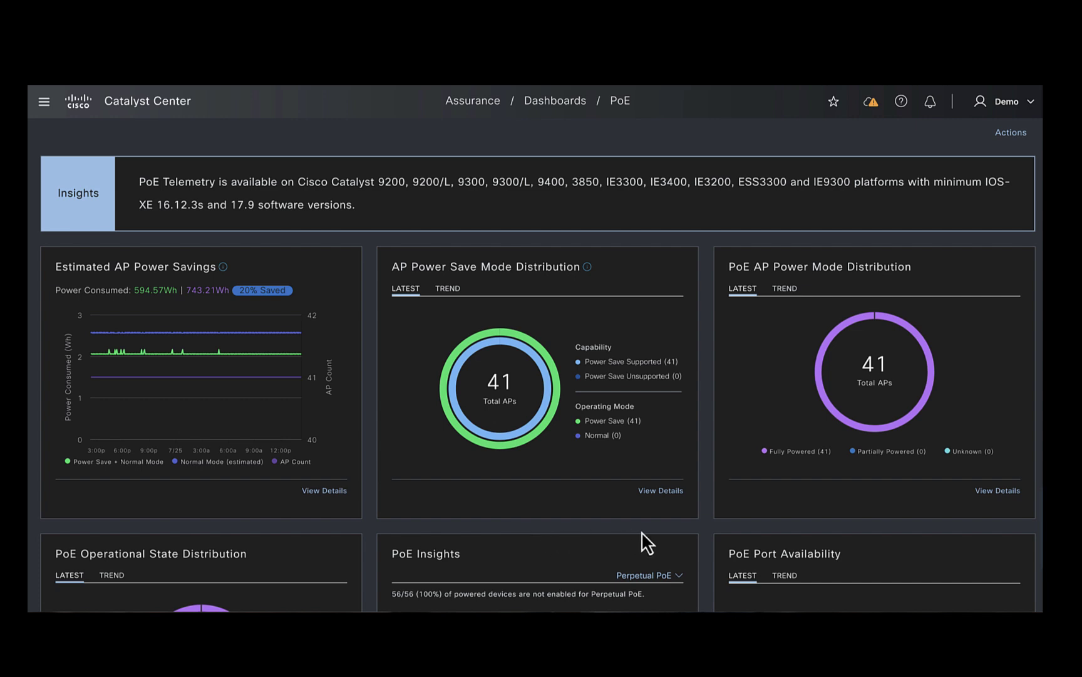
{"action": "left_click", "coordinate": [669, 491]}
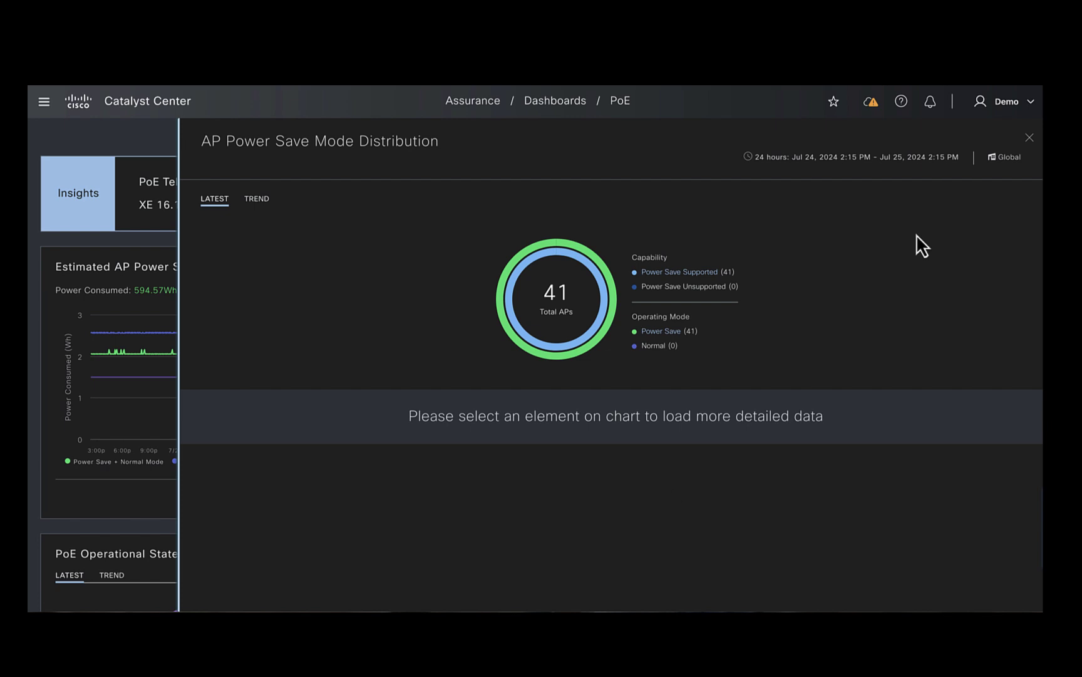
{"action": "left_click", "coordinate": [1029, 138]}
{"action": "scroll", "coordinate": [545, 369], "scroll_direction": "down", "scroll_amount": 1}
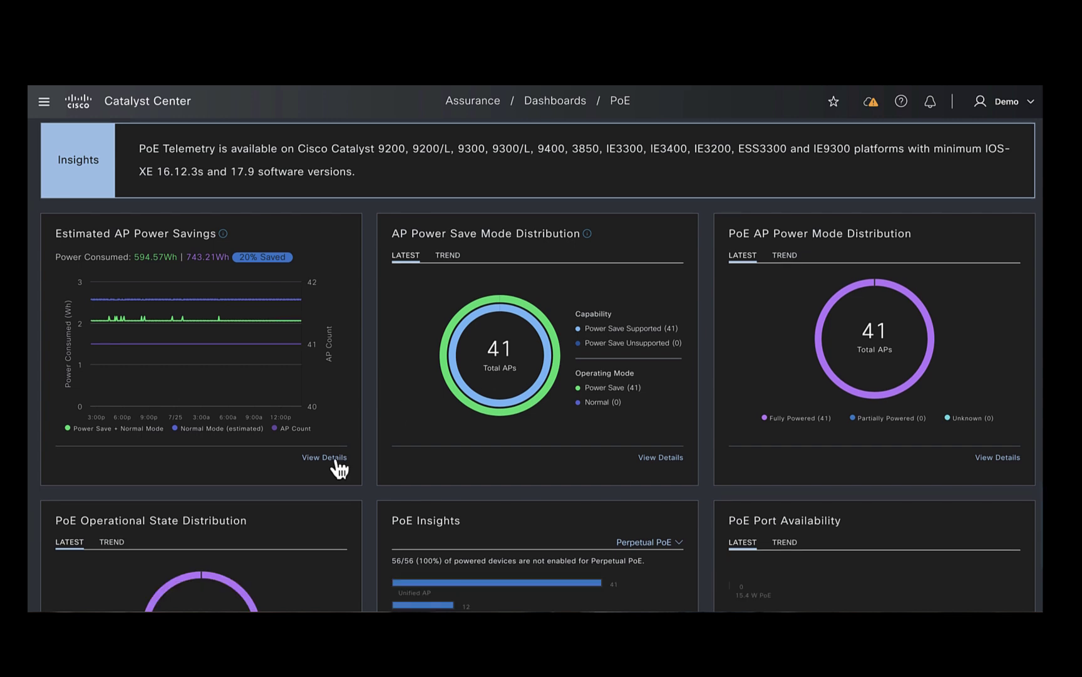
{"action": "left_click", "coordinate": [335, 458]}
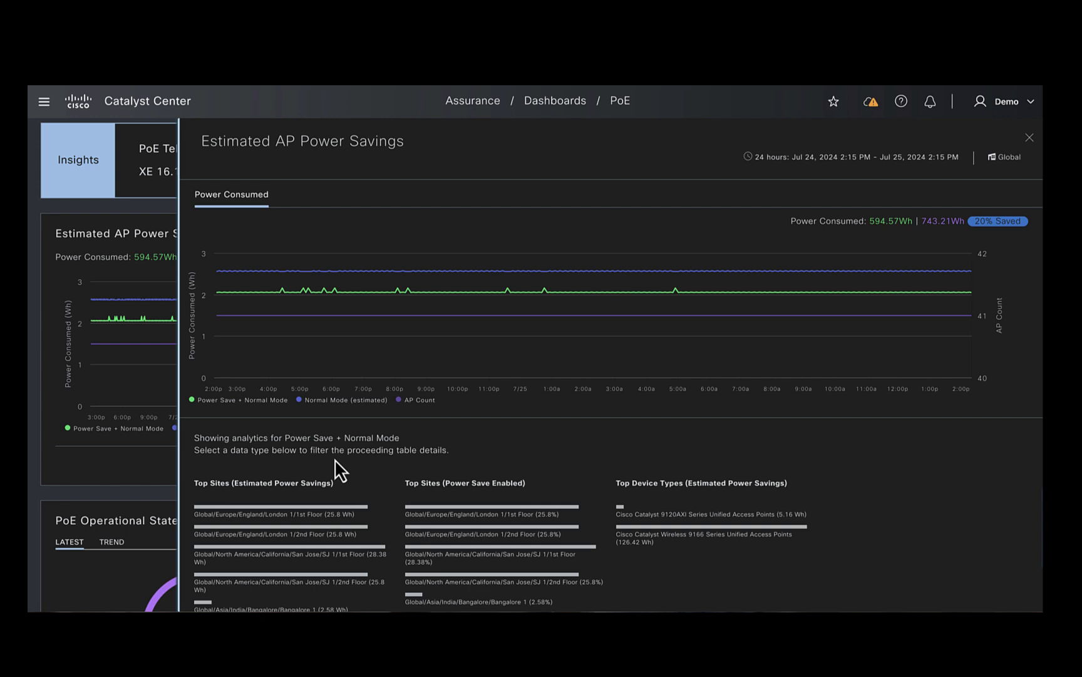
{"action": "scroll", "coordinate": [335, 459], "scroll_direction": "down", "scroll_amount": 3}
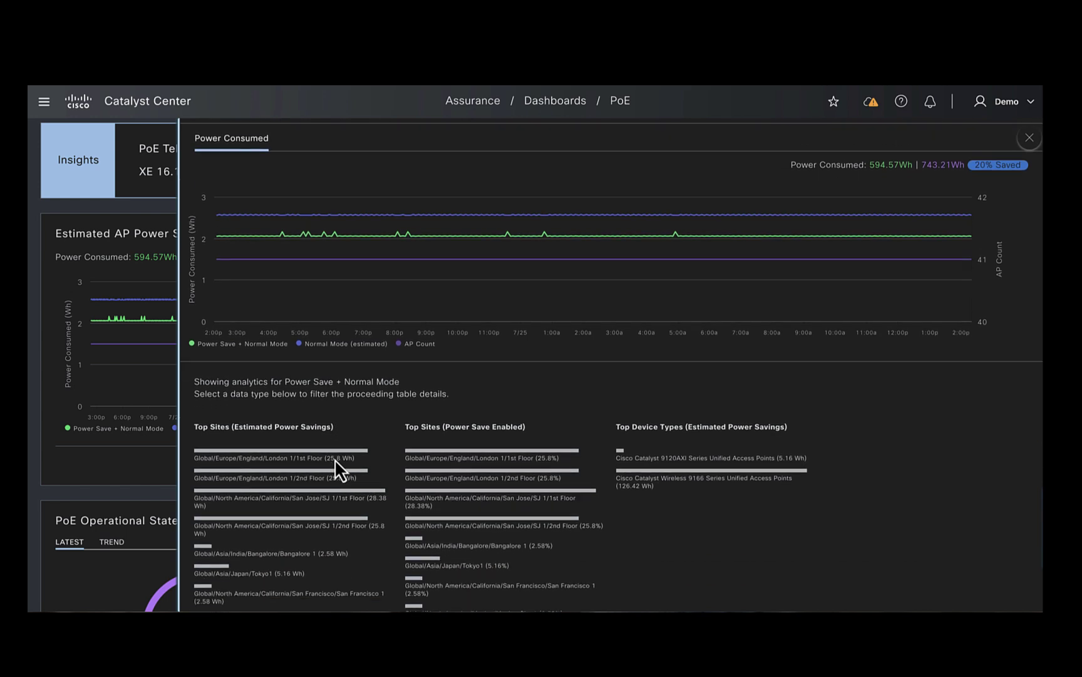
{"action": "scroll", "coordinate": [587, 290], "scroll_direction": "down", "scroll_amount": 3}
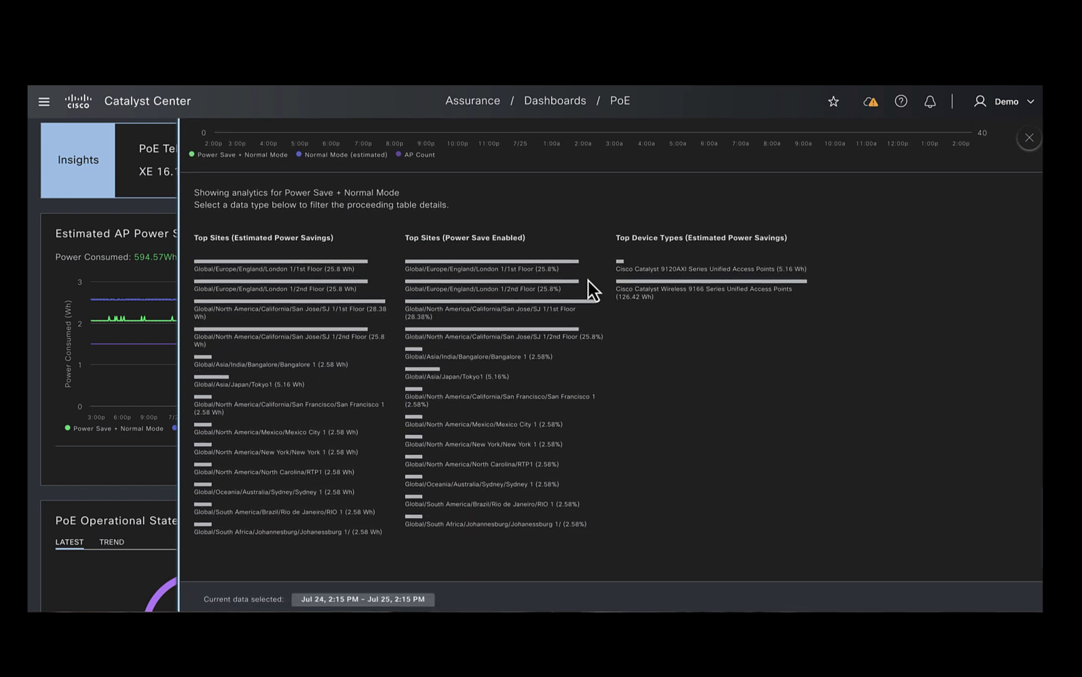
{"action": "scroll", "coordinate": [590, 287], "scroll_direction": "up", "scroll_amount": 1}
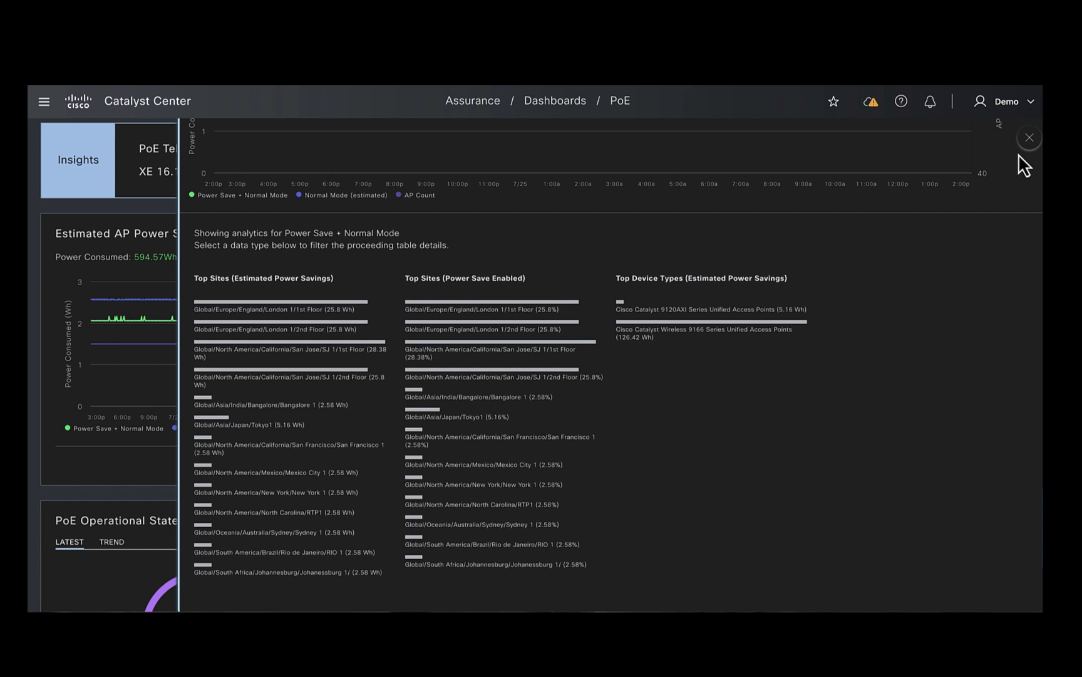
{"action": "left_click", "coordinate": [1029, 139]}
{"action": "scroll", "coordinate": [875, 289], "scroll_direction": "down", "scroll_amount": 2}
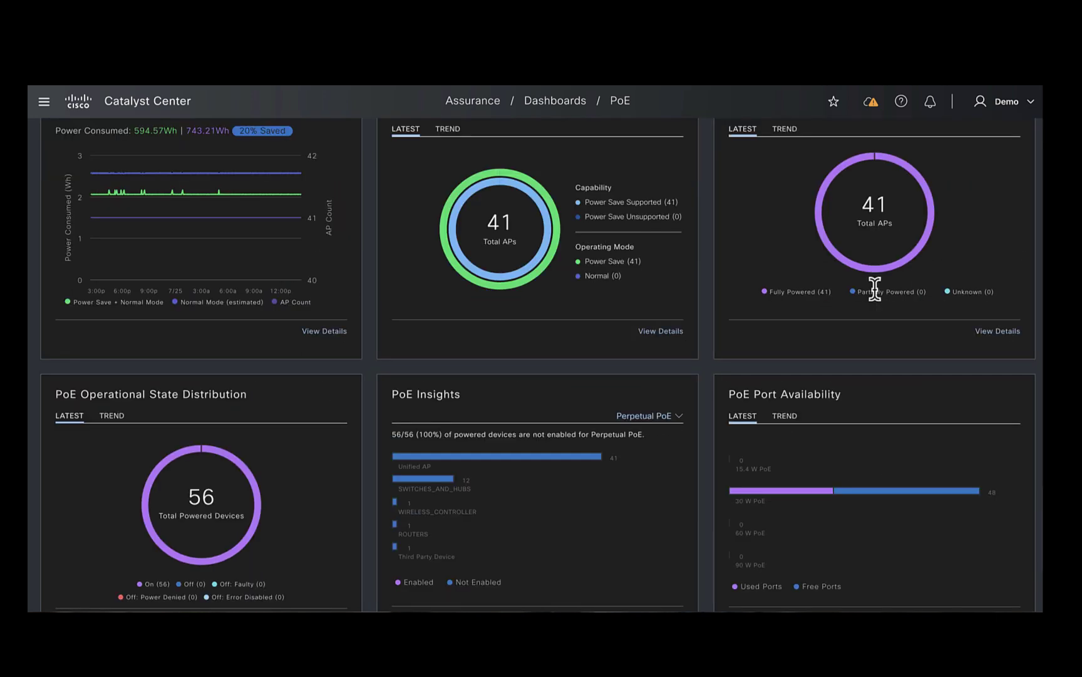